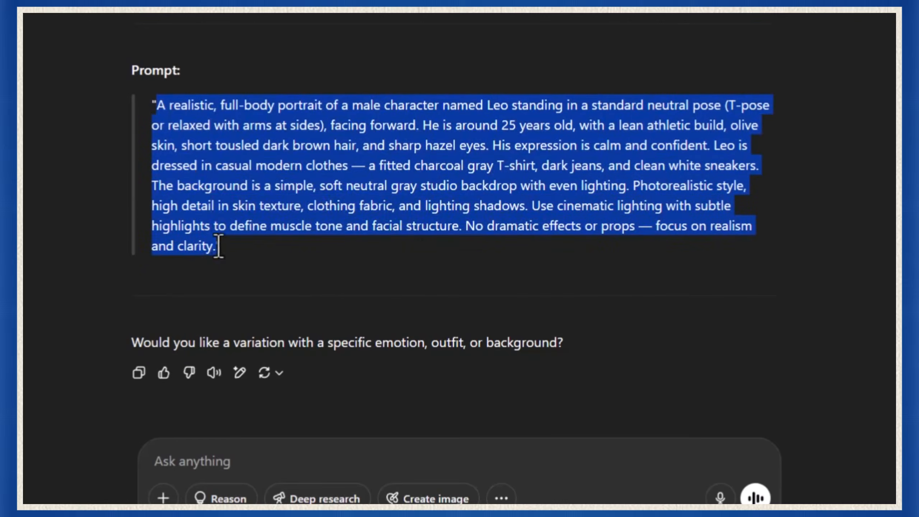
# - Copy the full-body Leo portrait prompt from ChatGPT and generate images from it in ImageFX
pyautogui.rightClick(204, 123)
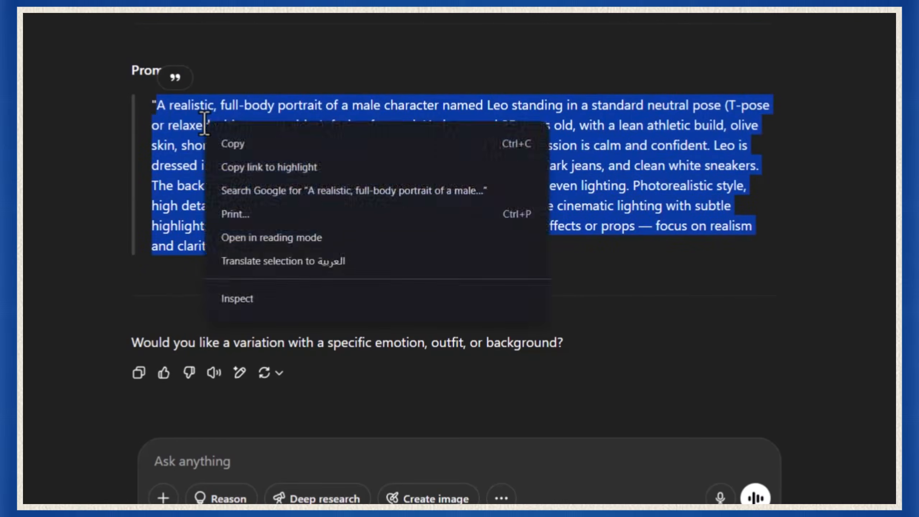
pyautogui.click(242, 145)
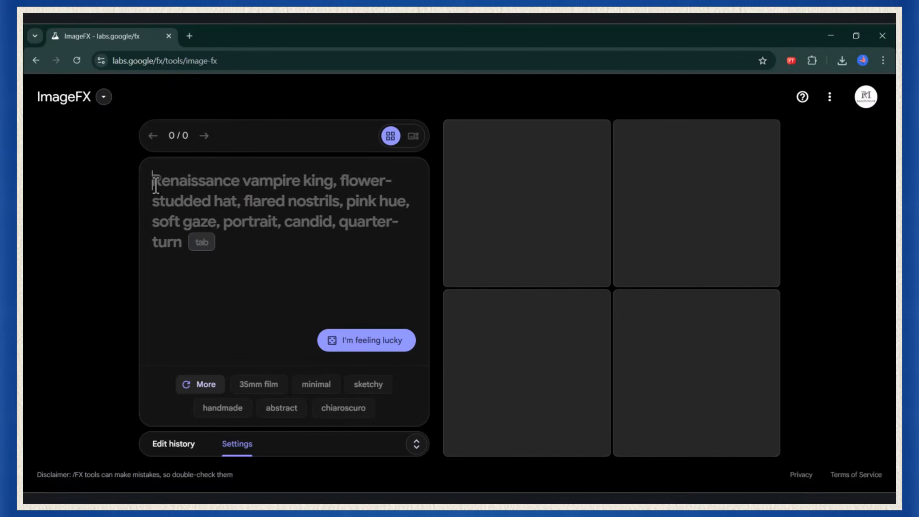
pyautogui.hotkey('ctrl', 'v')
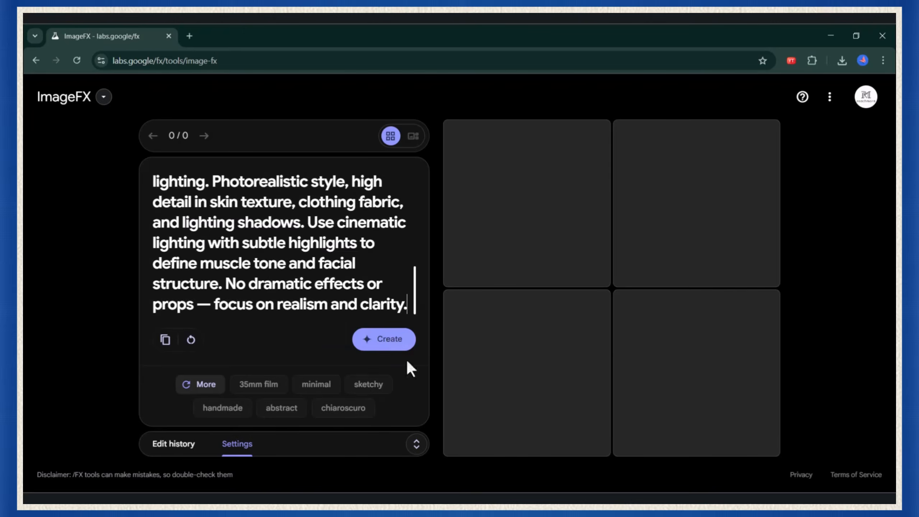
pyautogui.click(388, 341)
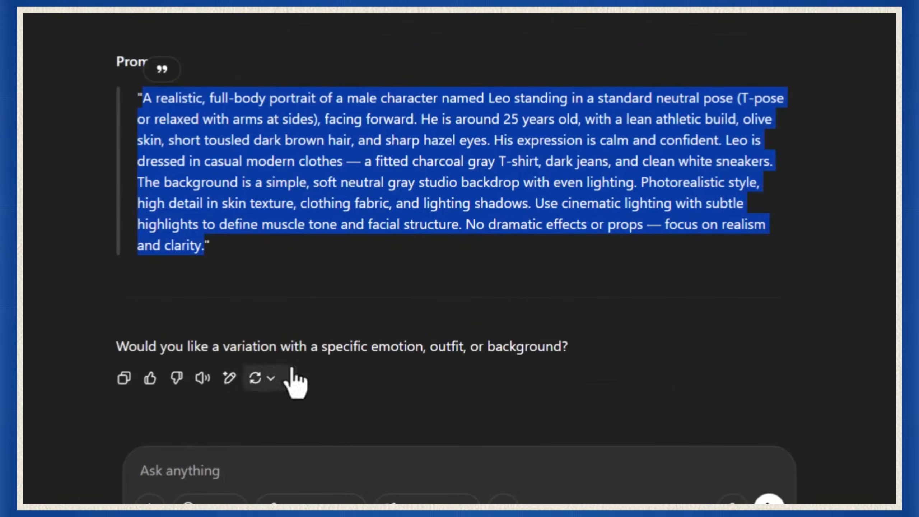
# - Switch to ChatGPT and submit "Describe a scene where Leo is filming an educational video in his home studio."
pyautogui.click(281, 478)
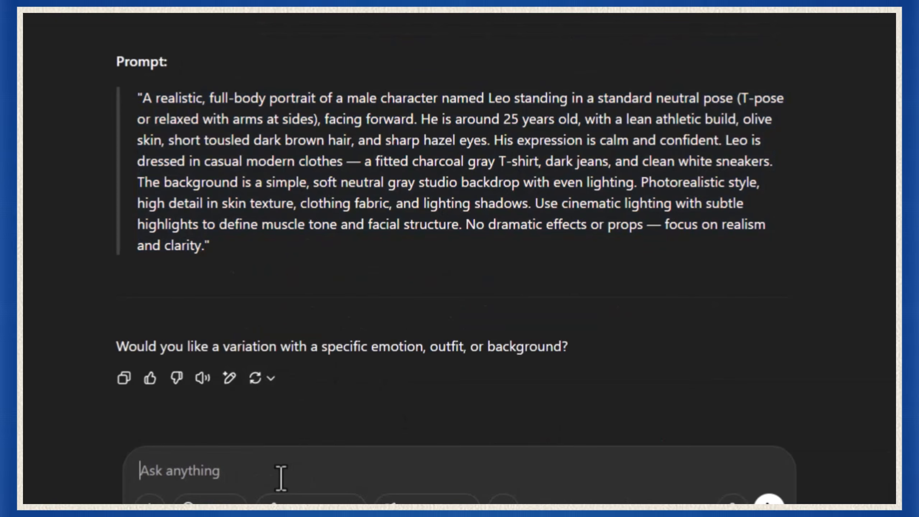
pyautogui.hotkey('ctrl', 'v')
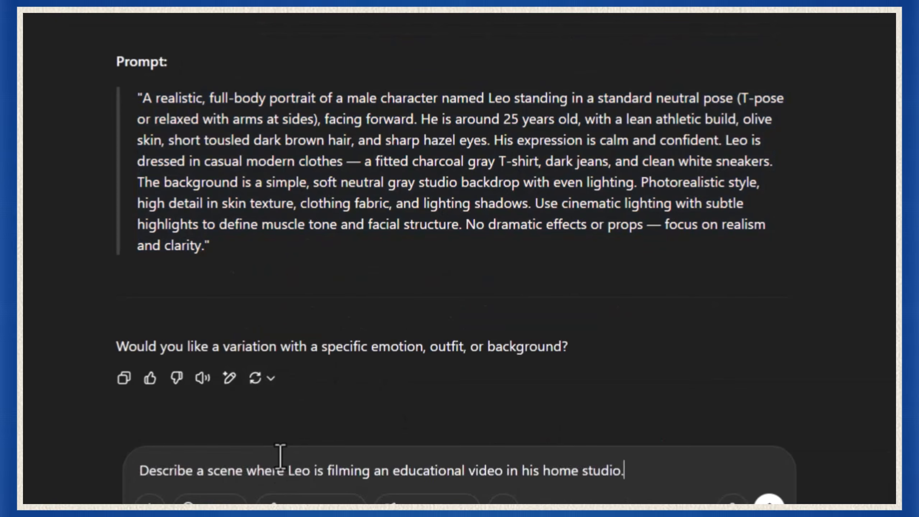
pyautogui.moveTo(139, 471); pyautogui.dragTo(188, 471)
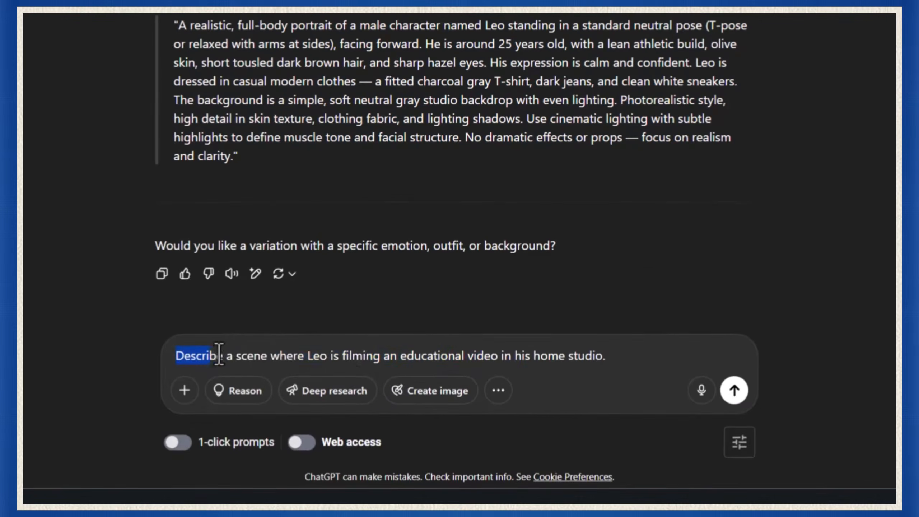
pyautogui.moveTo(219, 355); pyautogui.dragTo(376, 359)
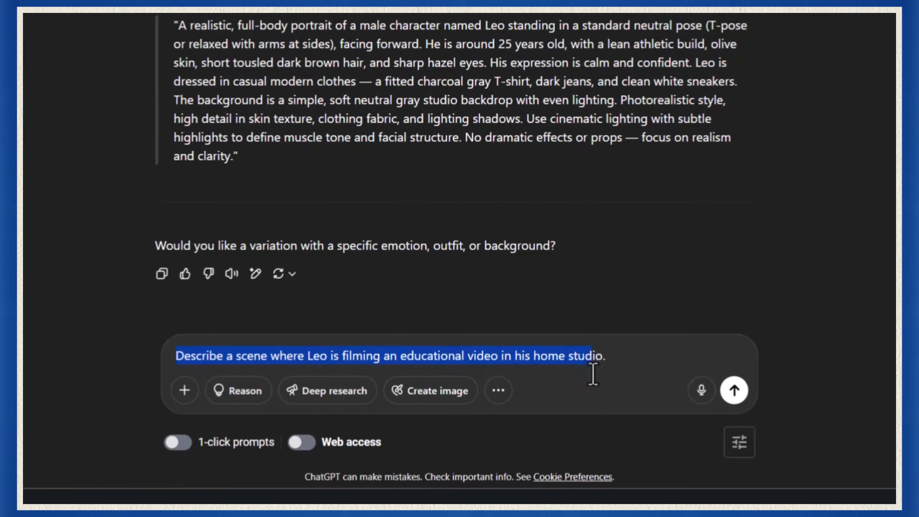
pyautogui.click(734, 390)
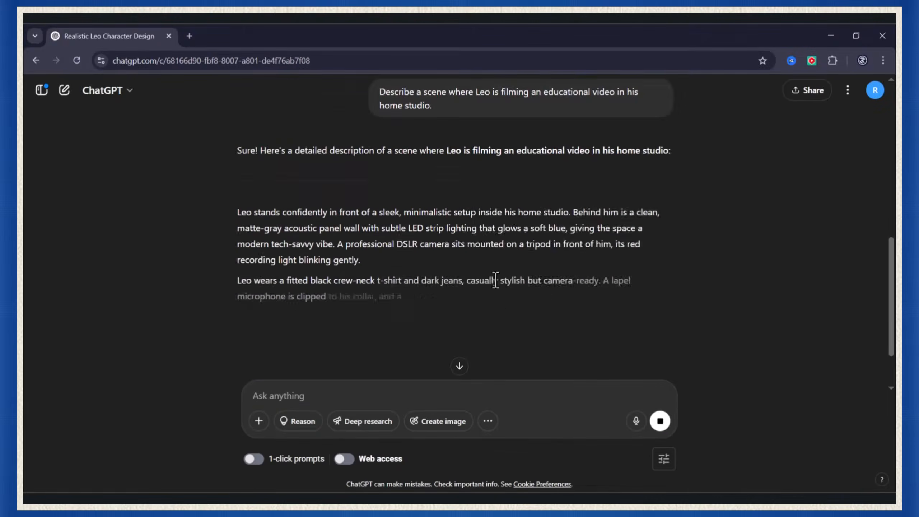
# - Copy the home-studio scene description from the ChatGPT reply
pyautogui.moveTo(237, 122); pyautogui.dragTo(670, 355)
pyautogui.rightClick(462, 276)
pyautogui.click(486, 279)
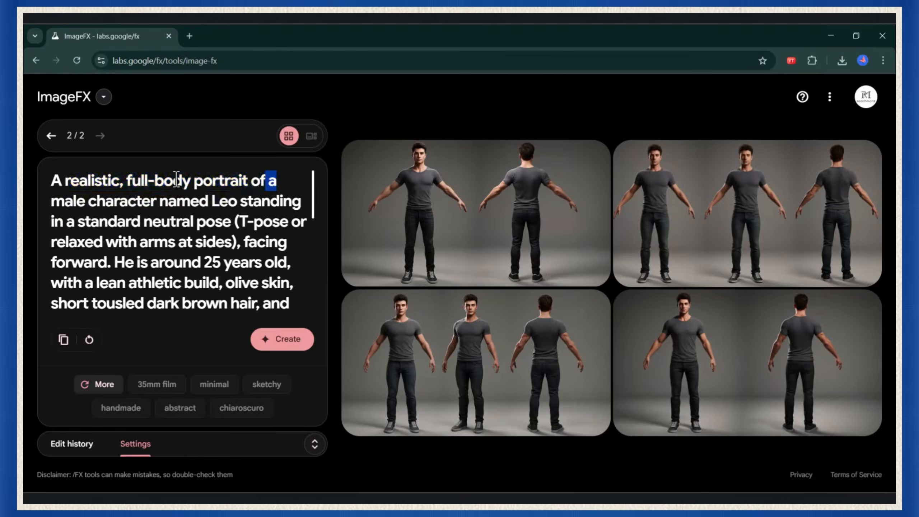
# - Switch to ImageFX and shorten the prompt's opening to "A male character named Leo"
pyautogui.moveTo(276, 181); pyautogui.dragTo(65, 178)
pyautogui.press('BackSpace')
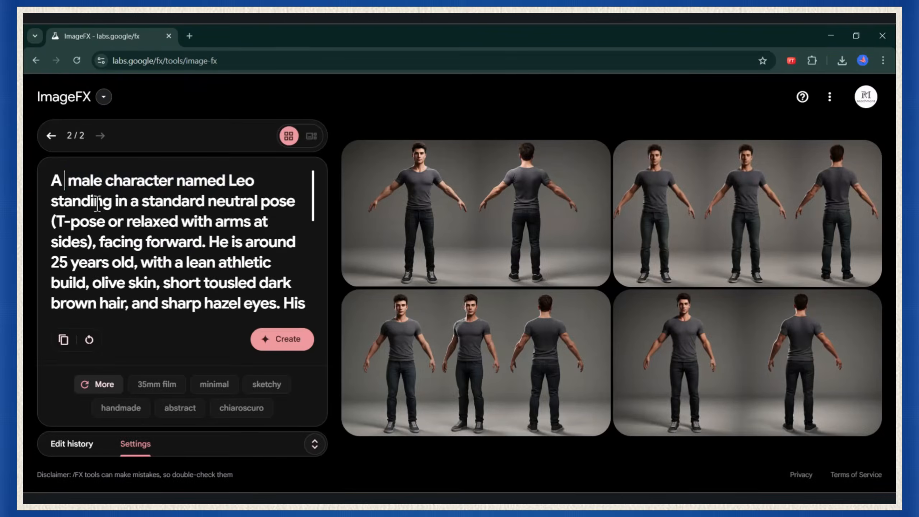
pyautogui.press('BackSpace')
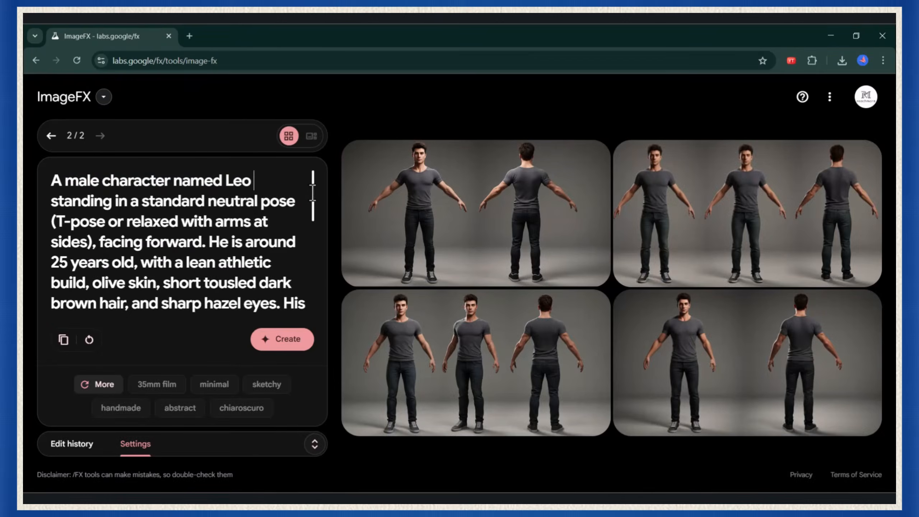
# - Replace the prompt text from "The background is a simple" to its end with the copied home-studio description
pyautogui.scroll(-5, 313, 195)
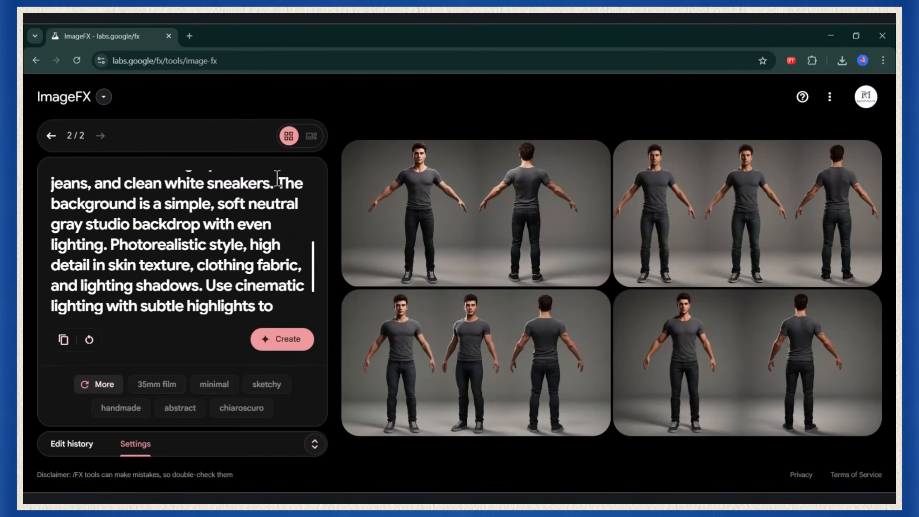
pyautogui.moveTo(277, 178); pyautogui.dragTo(280, 326)
pyautogui.hotkey('ctrl', 'v')
pyautogui.scroll(10, 312, 283)
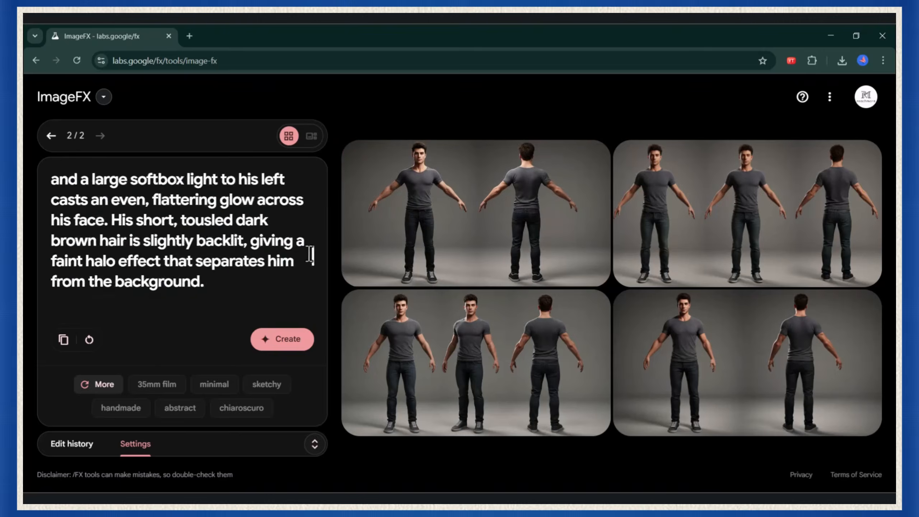
pyautogui.scroll(5, 337, 159)
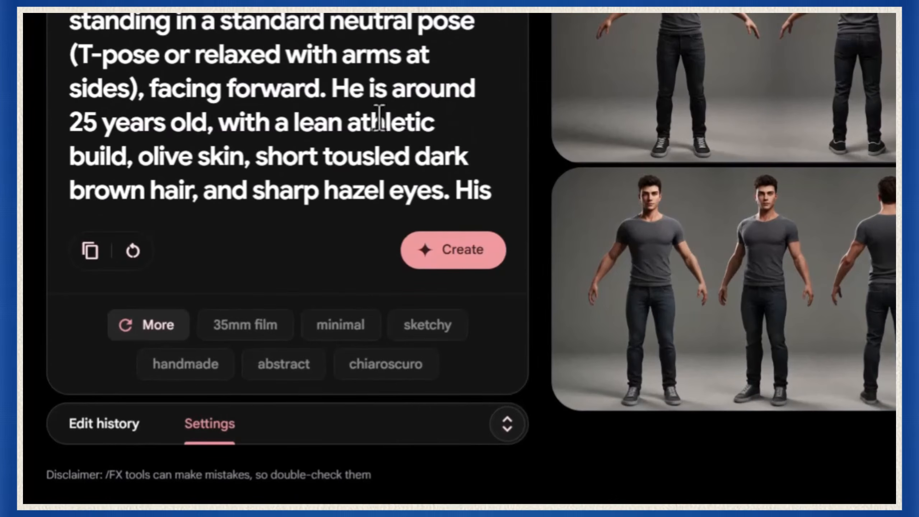
# - Lock the seed in the generation settings and choose Best quality as the model
pyautogui.click(508, 429)
pyautogui.moveTo(154, 96); pyautogui.dragTo(71, 86)
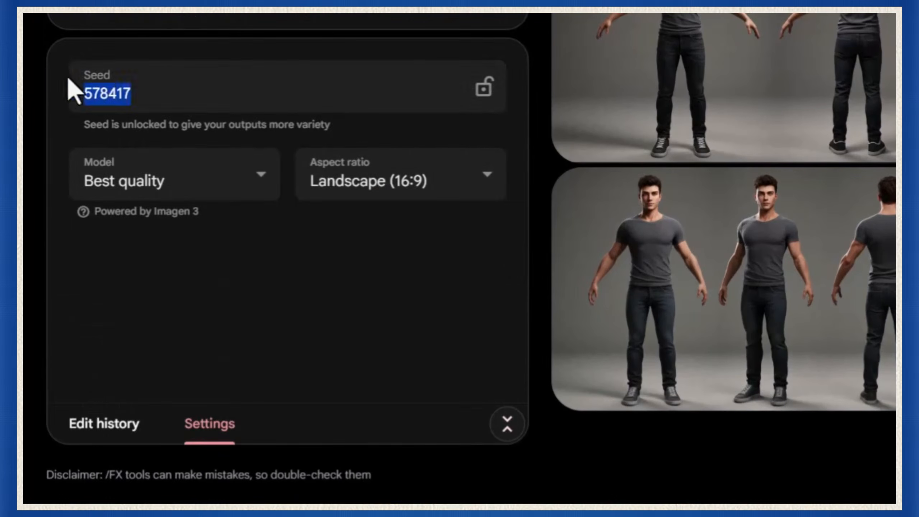
pyautogui.doubleClick(112, 82)
pyautogui.click(484, 89)
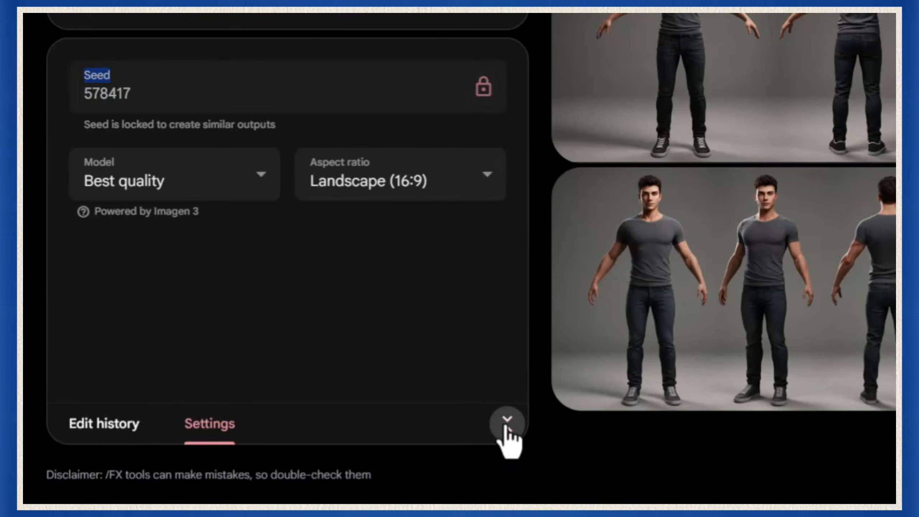
pyautogui.click(253, 174)
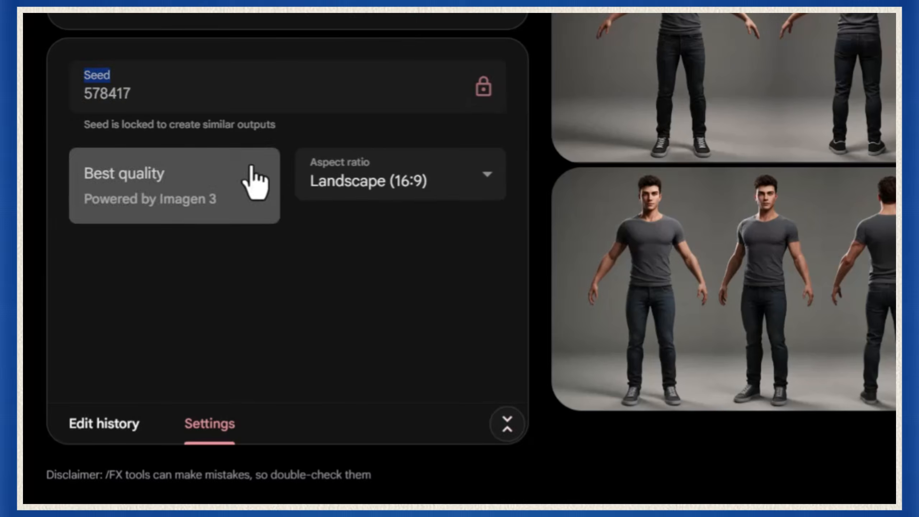
pyautogui.click(253, 174)
pyautogui.click(508, 439)
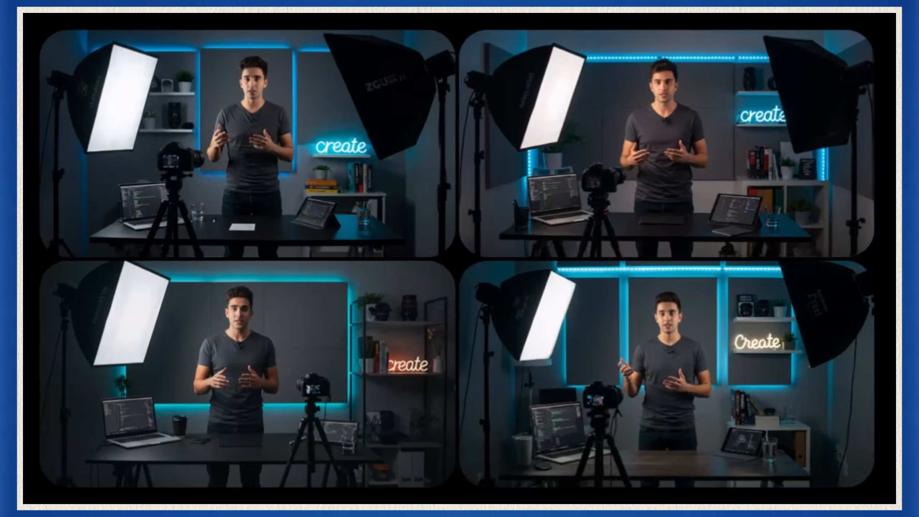
# - View the generated home-studio images of Leo one by one at larger size
pyautogui.click(149, 24)
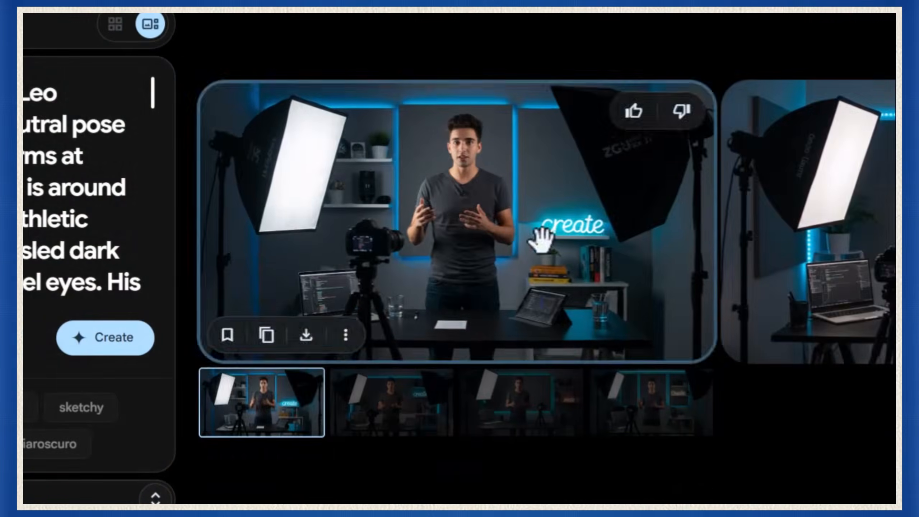
pyautogui.click(829, 200)
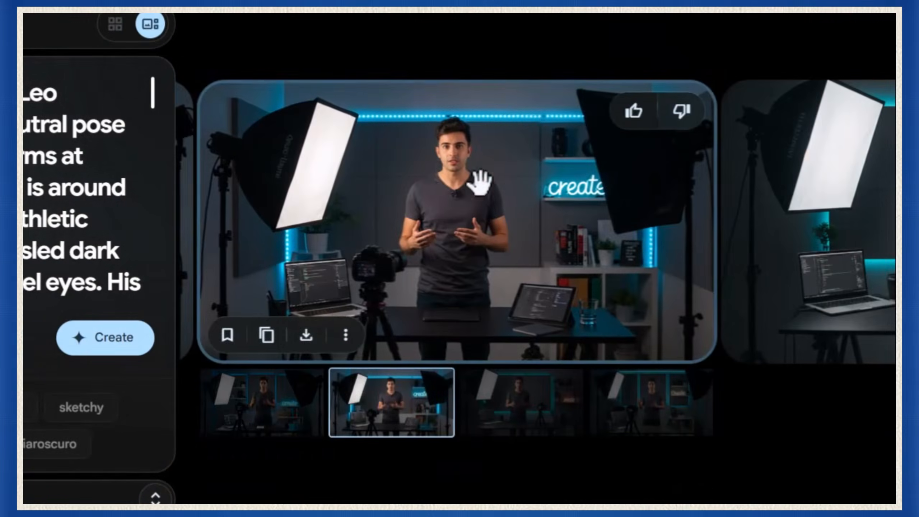
pyautogui.click(792, 230)
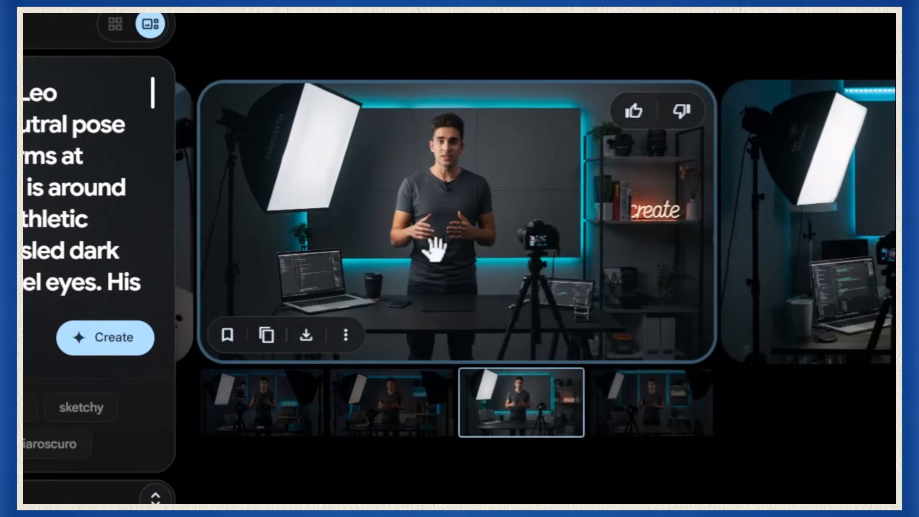
pyautogui.click(842, 221)
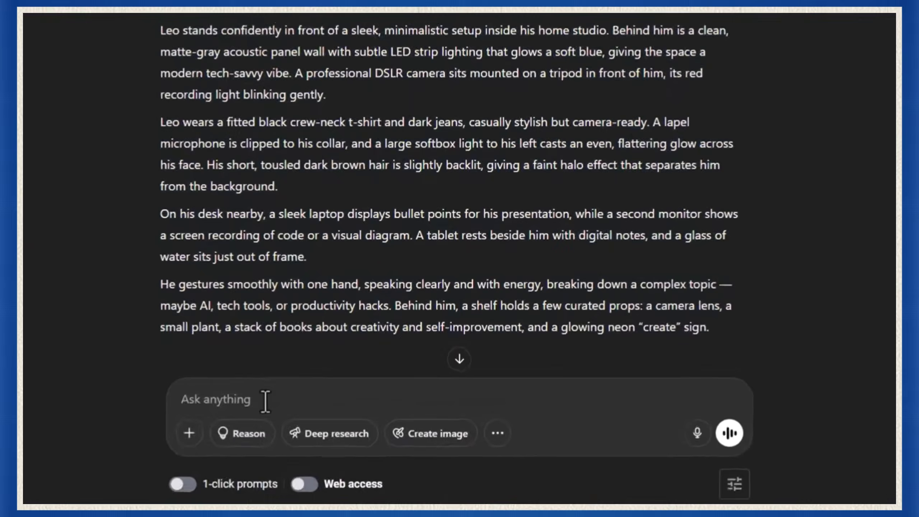
# - Switch to ChatGPT and submit "Describe a scene where Leo is teaching a group of students in a classroom."
pyautogui.hotkey('ctrl', 'v')
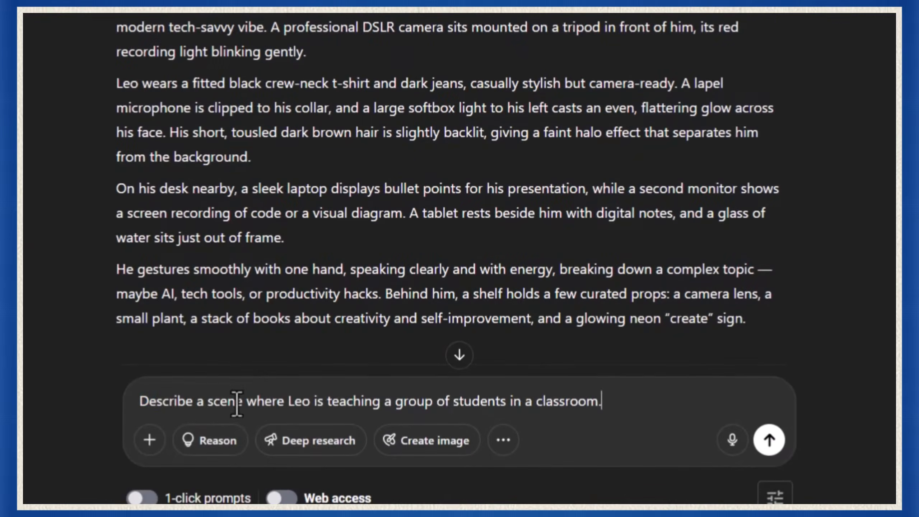
pyautogui.moveTo(141, 400); pyautogui.dragTo(587, 416)
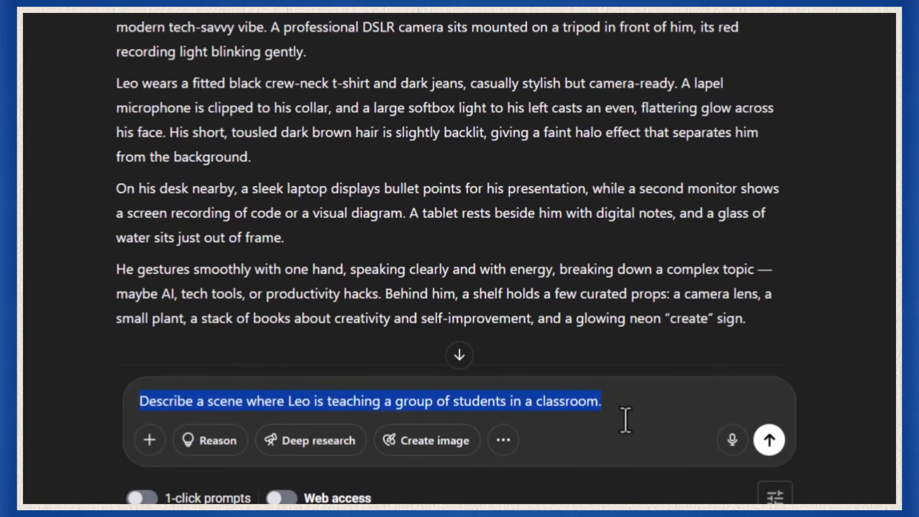
pyautogui.click(769, 443)
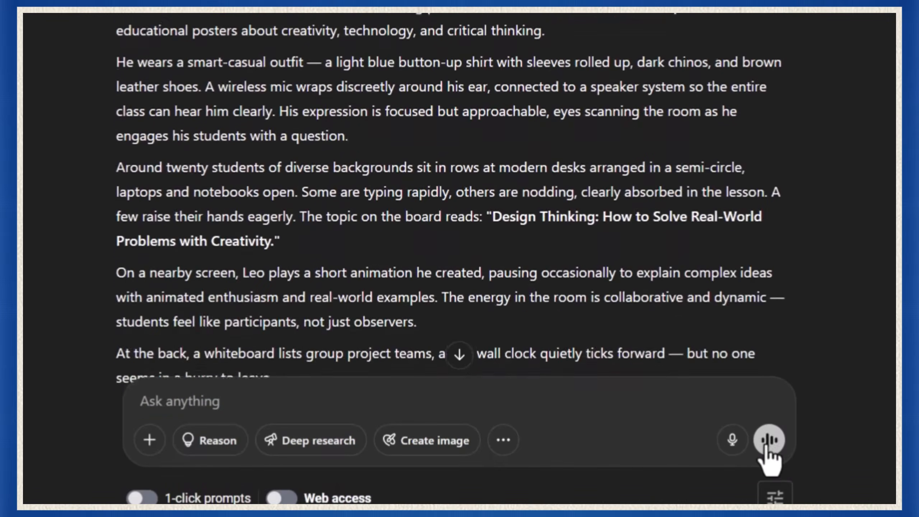
# - Copy the classroom scene description from the ChatGPT reply
pyautogui.moveTo(237, 111); pyautogui.dragTo(326, 235)
pyautogui.rightClick(289, 185)
pyautogui.click(301, 191)
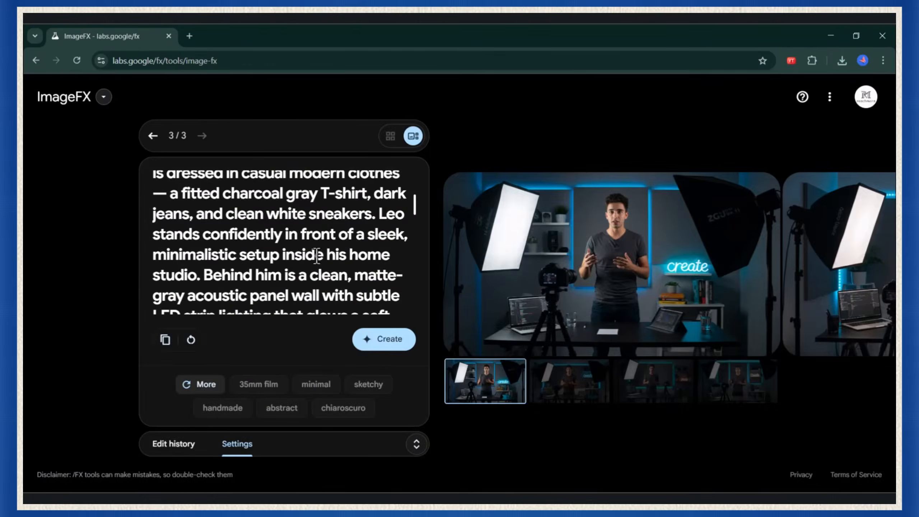
# - In ImageFX, replace the prompt's home-studio scene with the copied classroom description and generate new images
pyautogui.moveTo(376, 213); pyautogui.dragTo(349, 348)
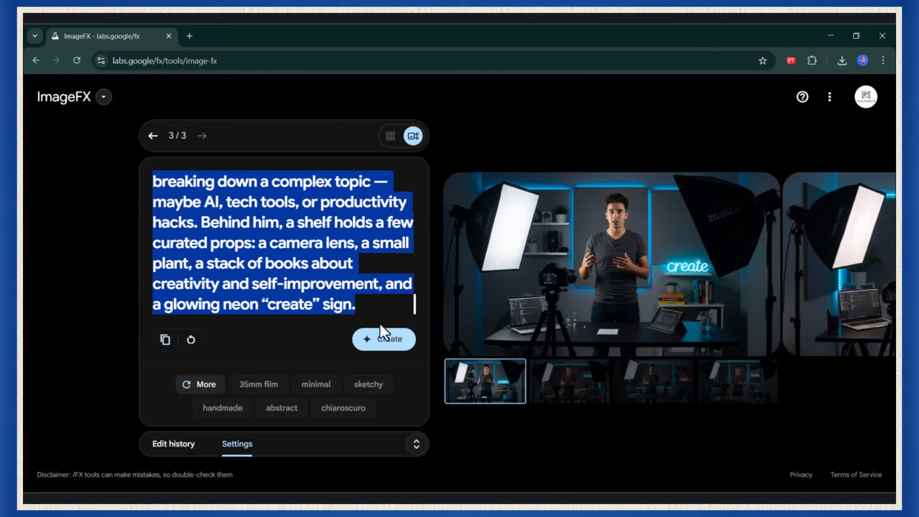
pyautogui.hotkey('ctrl', 'v')
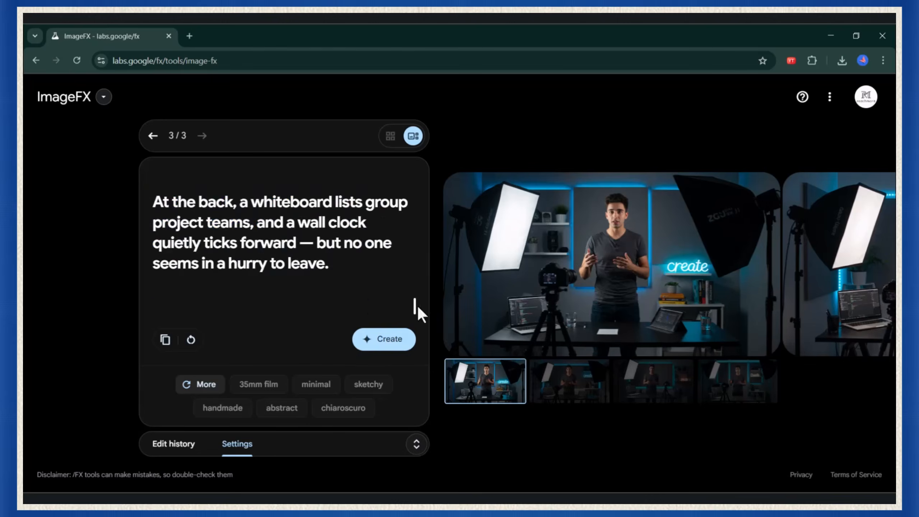
pyautogui.click(394, 341)
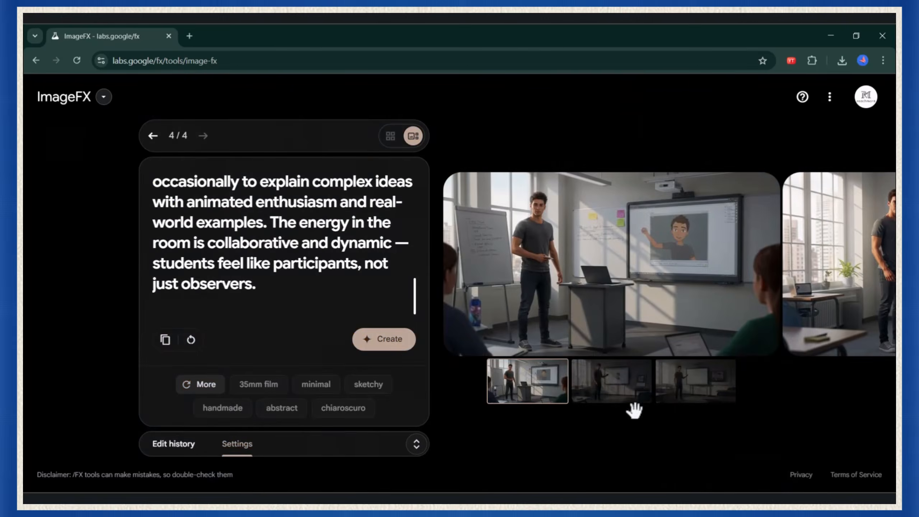
# - Compare the generated classroom images of Leo and open the browser's recent download history
pyautogui.click(820, 288)
pyautogui.click(829, 257)
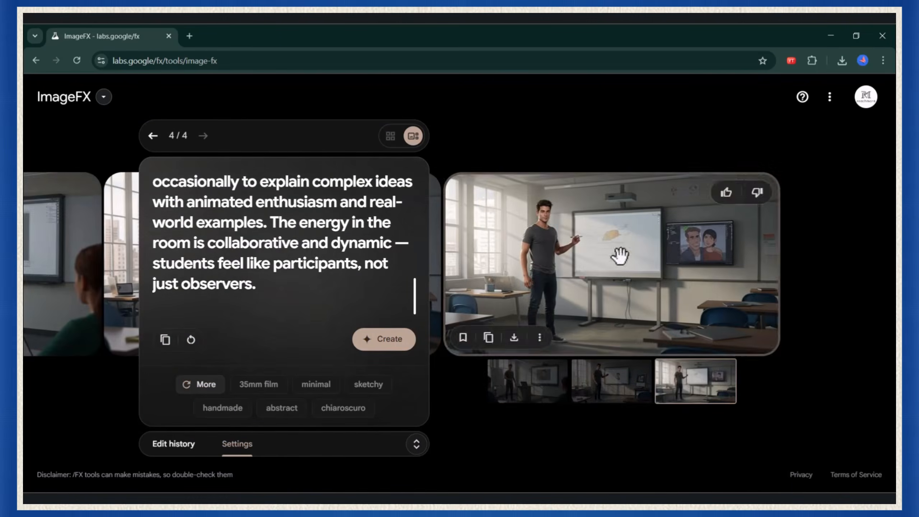
pyautogui.click(621, 387)
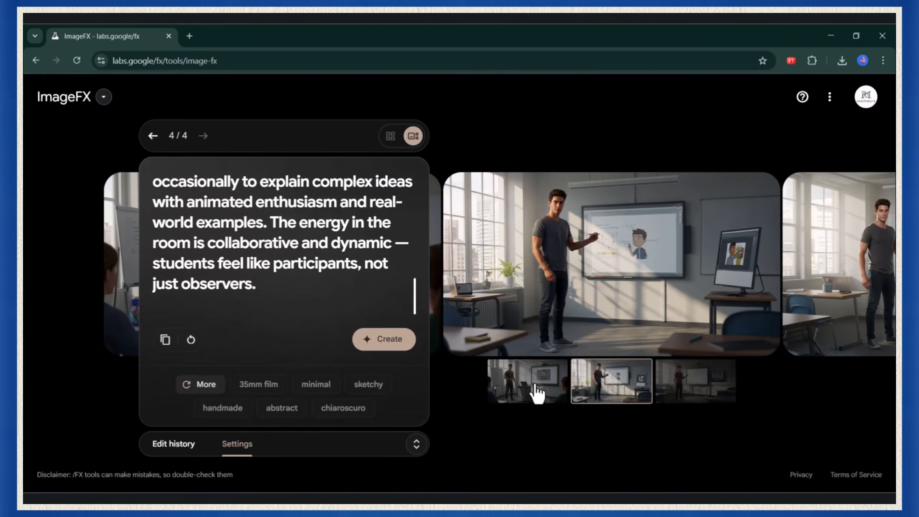
pyautogui.click(536, 387)
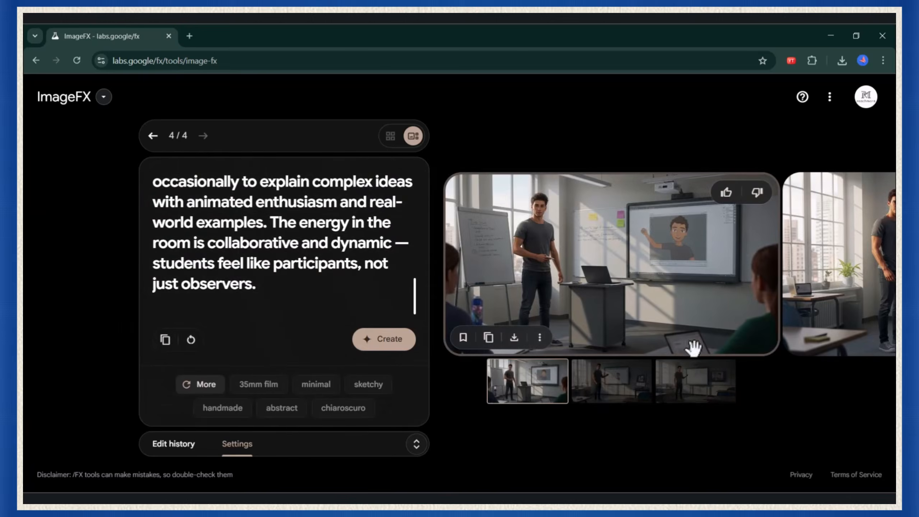
pyautogui.click(666, 390)
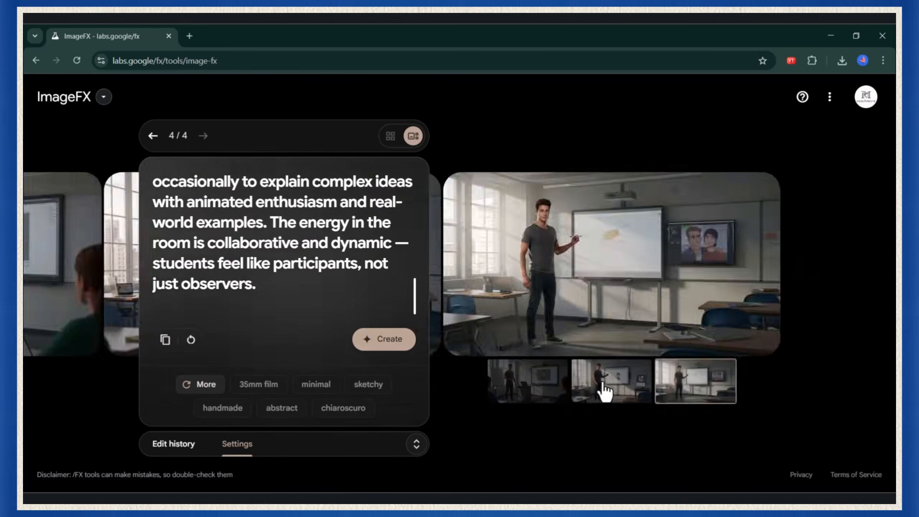
pyautogui.click(605, 390)
pyautogui.click(841, 61)
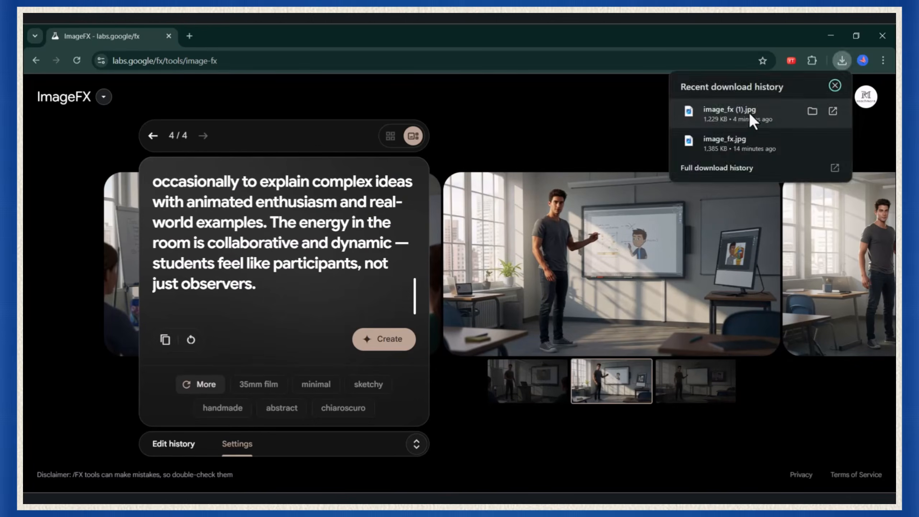
# - Open the previously downloaded image_fx (1).jpg to compare Leo's appearance
pyautogui.click(748, 111)
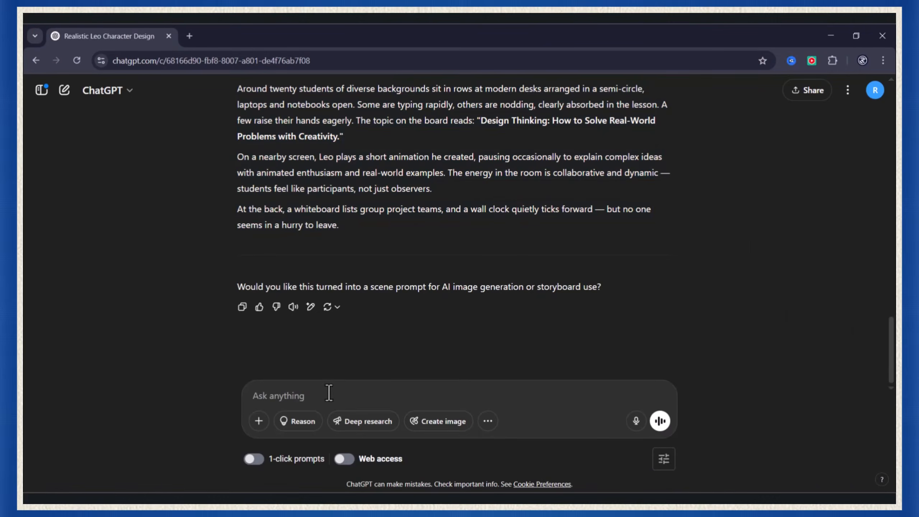
# - Switch to ChatGPT and request a short story about Leo, a young educator and content creator discovering his teaching style and building a community through online education
pyautogui.hotkey('ctrl', 'v')
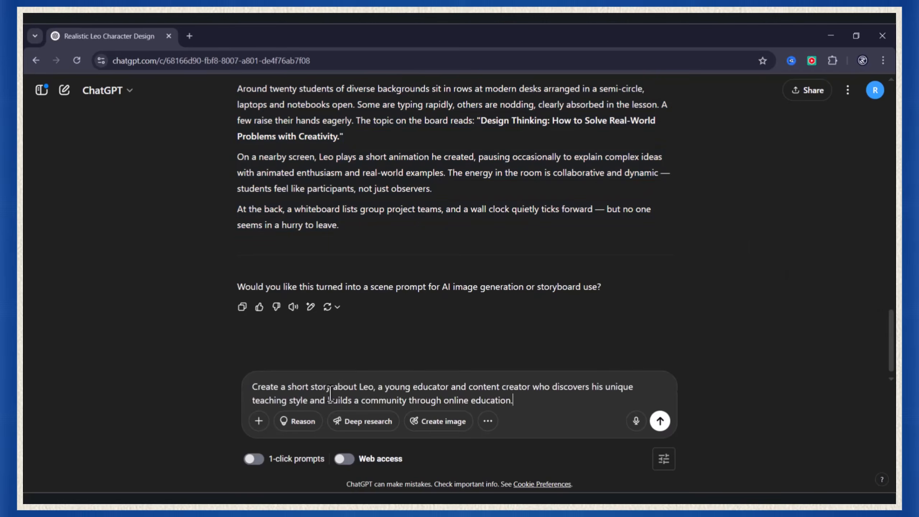
pyautogui.click(660, 424)
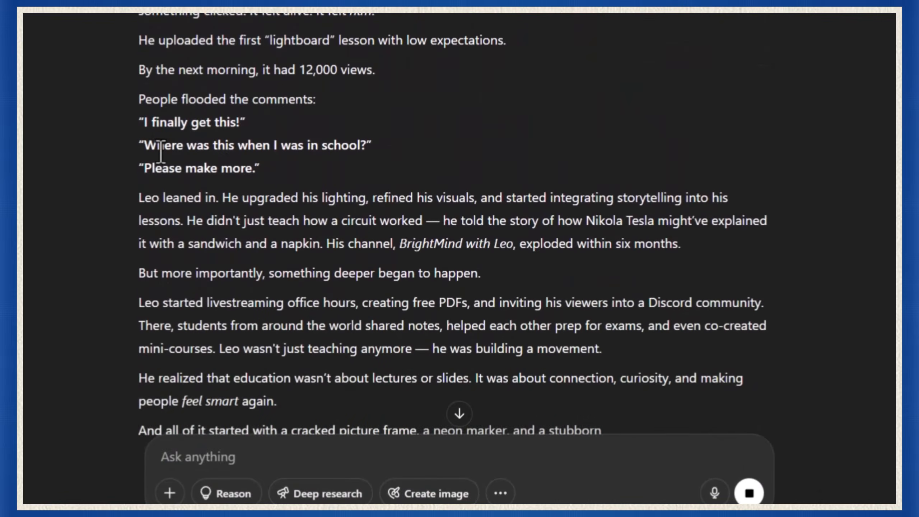
# - Read through the generated story and select its full text from the title "Leo's Lightboard" to the last sentence
pyautogui.moveTo(139, 99); pyautogui.dragTo(346, 122)
pyautogui.moveTo(139, 122); pyautogui.dragTo(245, 122)
pyautogui.click(374, 194)
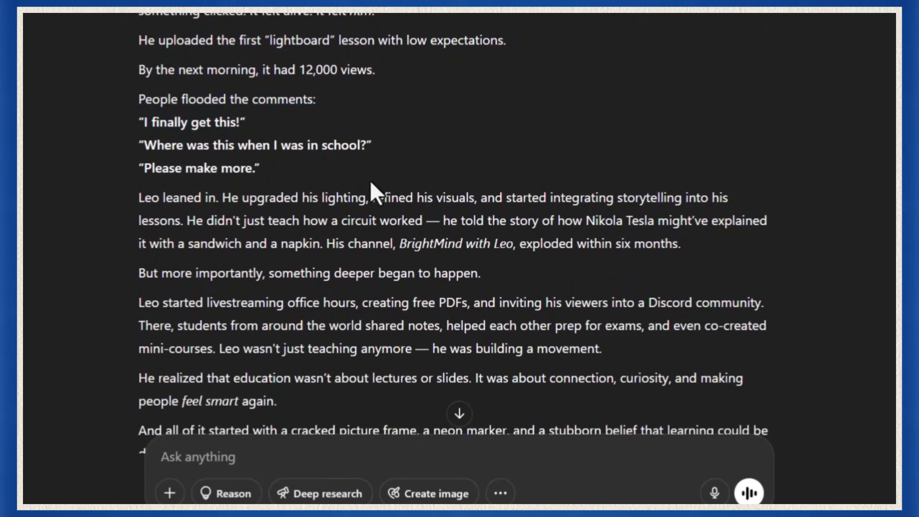
pyautogui.scroll(-5, 630, 271)
pyautogui.scroll(20, 629, 271)
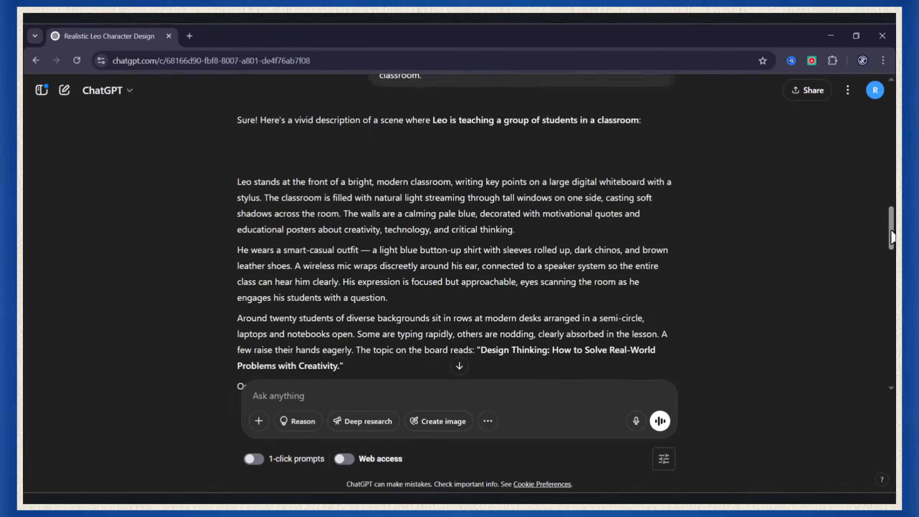
pyautogui.scroll(-10, 629, 271)
pyautogui.scroll(-5, 272, 163)
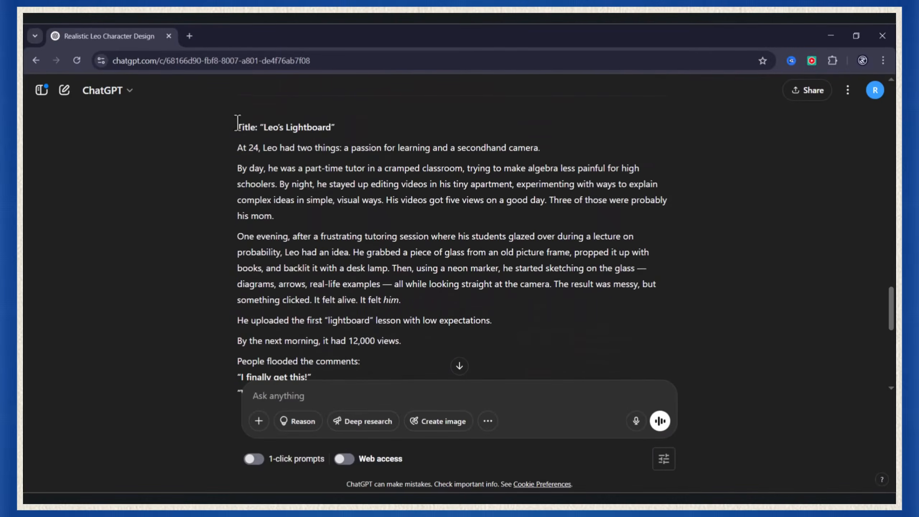
pyautogui.moveTo(238, 127); pyautogui.dragTo(351, 344)
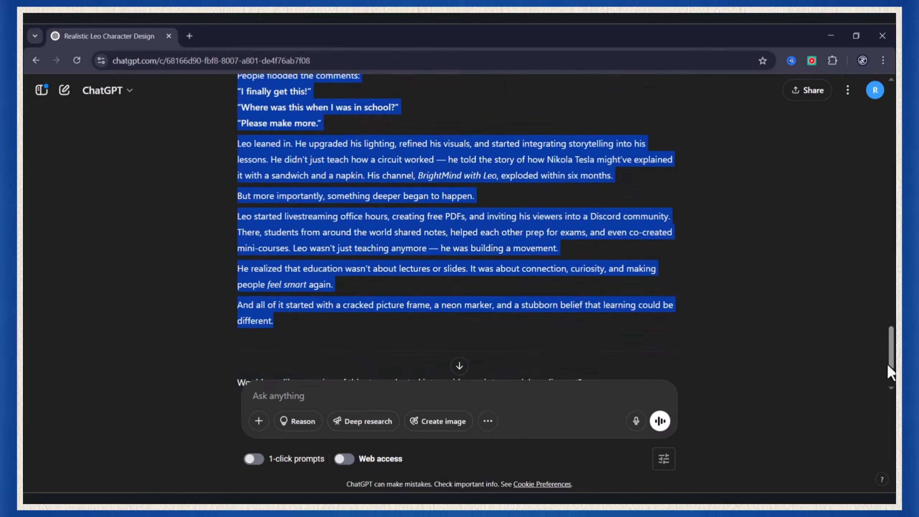
# - Submit the prompt "Identify the key scenes in this story that would make great illustrations."
pyautogui.scroll(-3, 890, 373)
pyautogui.click(279, 395)
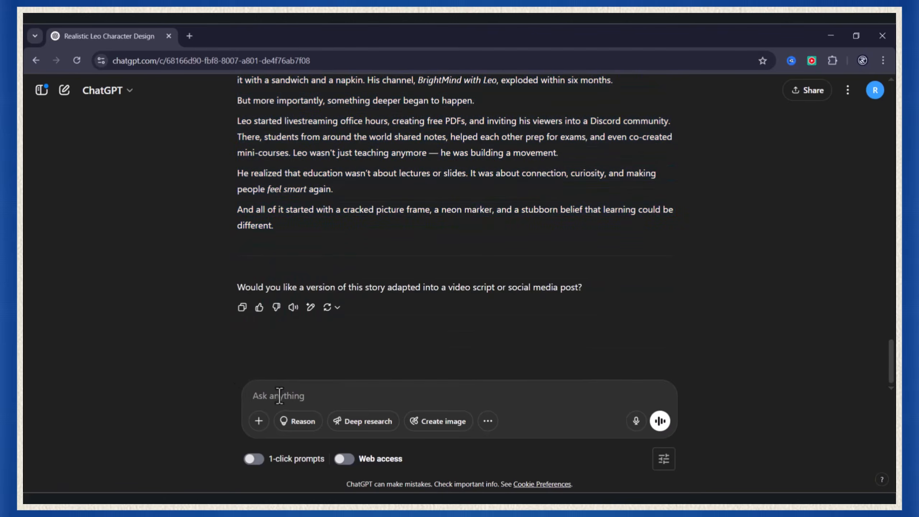
pyautogui.write('Identify the key scenes in this story that would make great illustrations.')
pyautogui.click(660, 420)
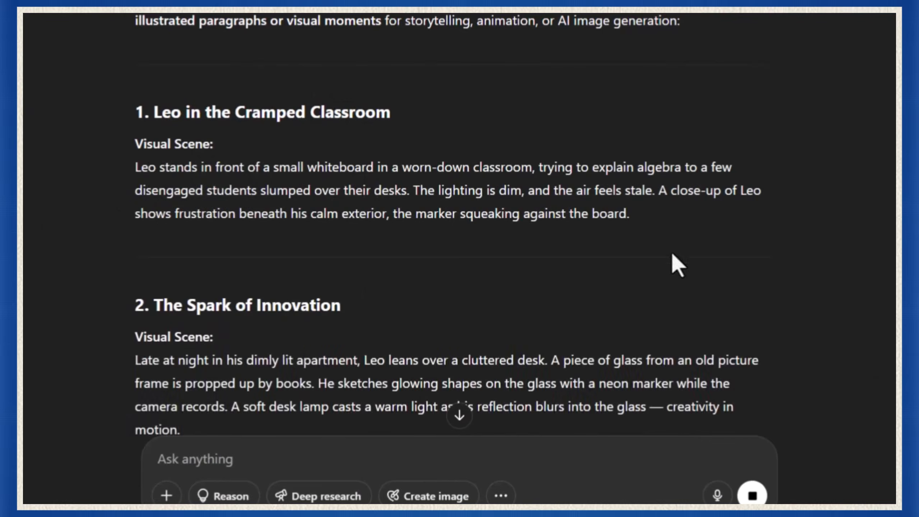
# - Review the listed key scenes and copy the Visual Scene description of "Leo in the Cramped Classroom"
pyautogui.scroll(-10, 672, 254)
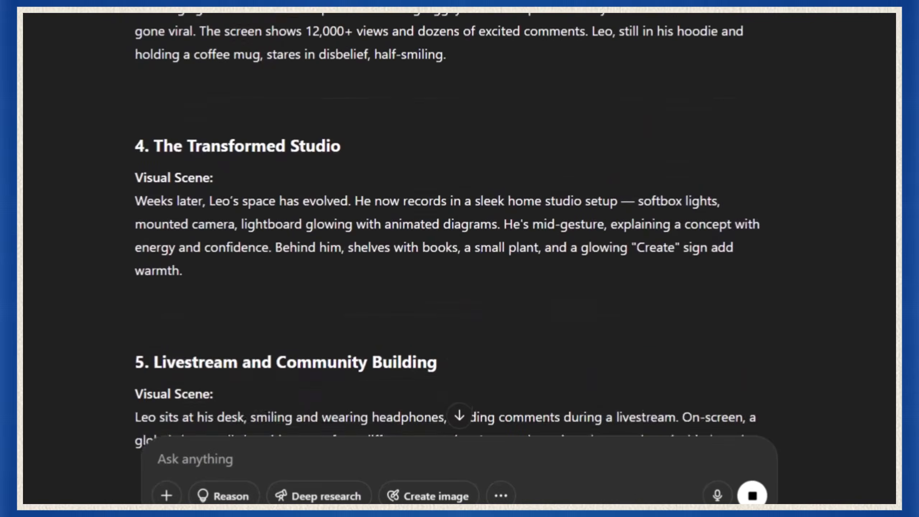
pyautogui.scroll(-6, 459, 235)
pyautogui.scroll(10, 459, 235)
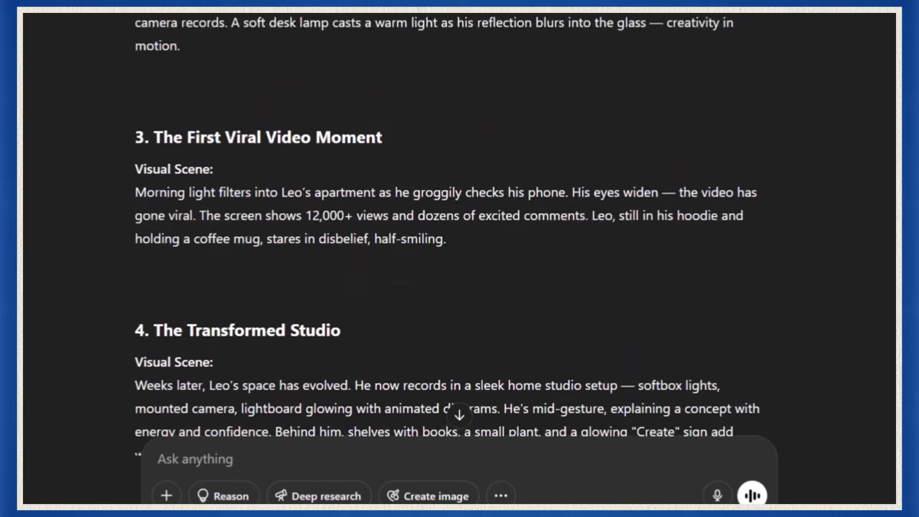
pyautogui.scroll(5, 460, 235)
pyautogui.moveTo(238, 161); pyautogui.dragTo(531, 202)
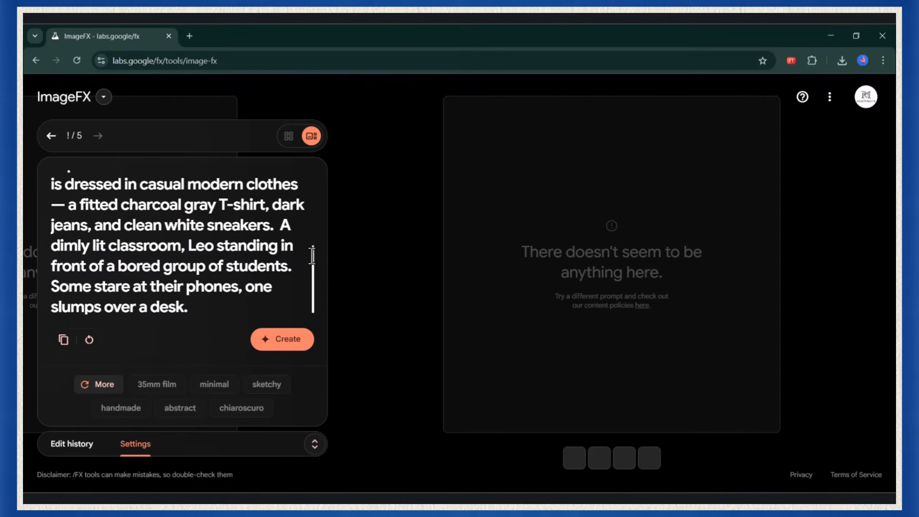
# - In ImageFX, replace the prompt's dimly lit classroom sentences with the copied scene of Leo at a small whiteboard in a worn-down classroom
pyautogui.scroll(3, 313, 246)
pyautogui.scroll(-3, 313, 238)
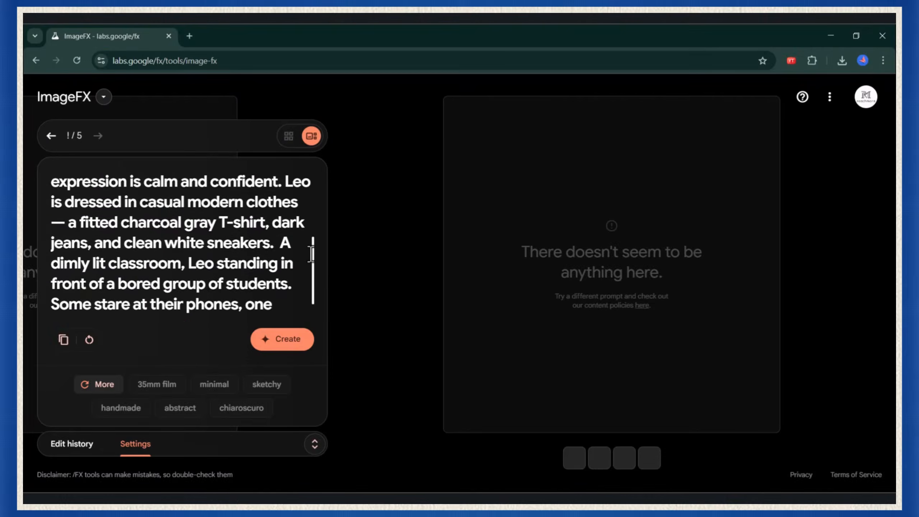
pyautogui.moveTo(280, 228); pyautogui.dragTo(259, 325)
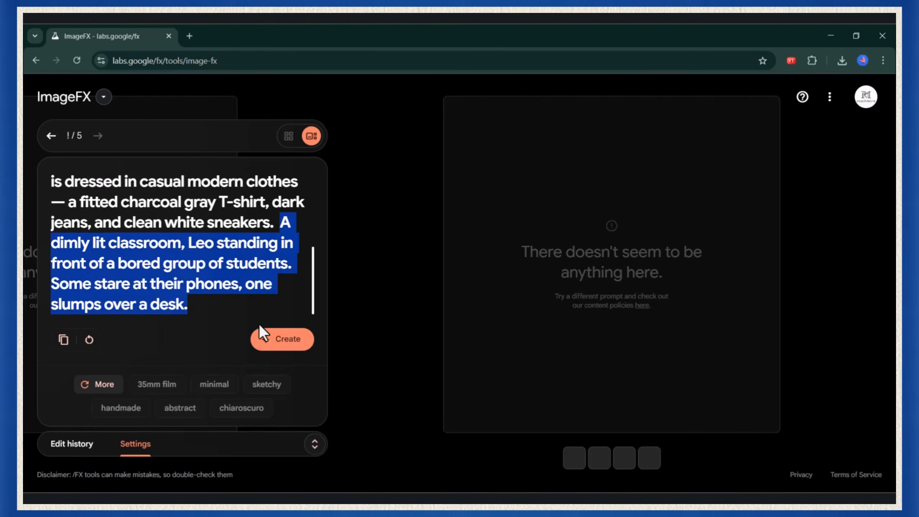
pyautogui.write('Leo')
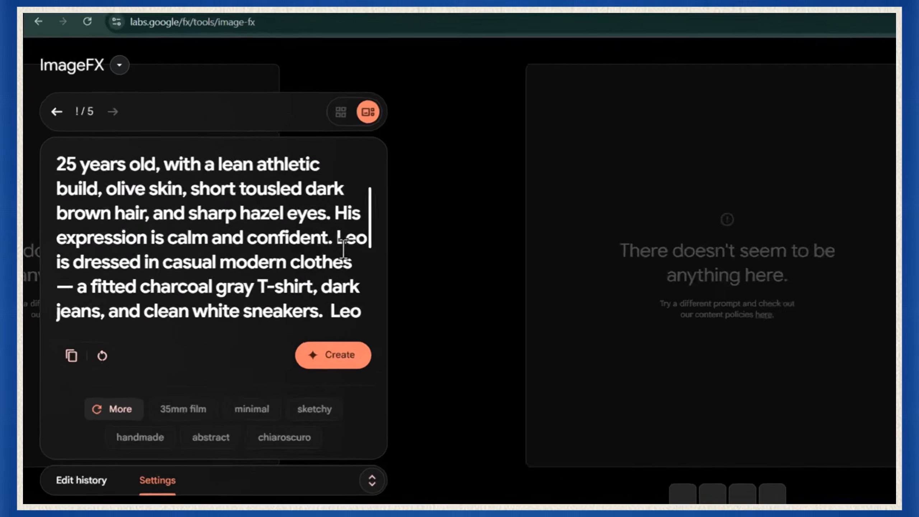
# - Remove the sentence describing Leo's T-shirt, jeans and sneakers from the prompt and generate new images
pyautogui.moveTo(341, 239); pyautogui.dragTo(329, 311)
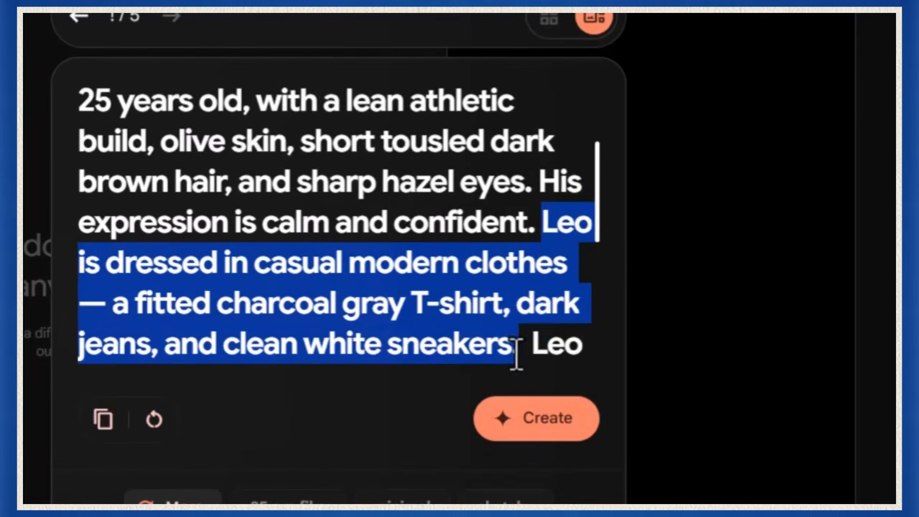
pyautogui.scroll(-2, 330, 263)
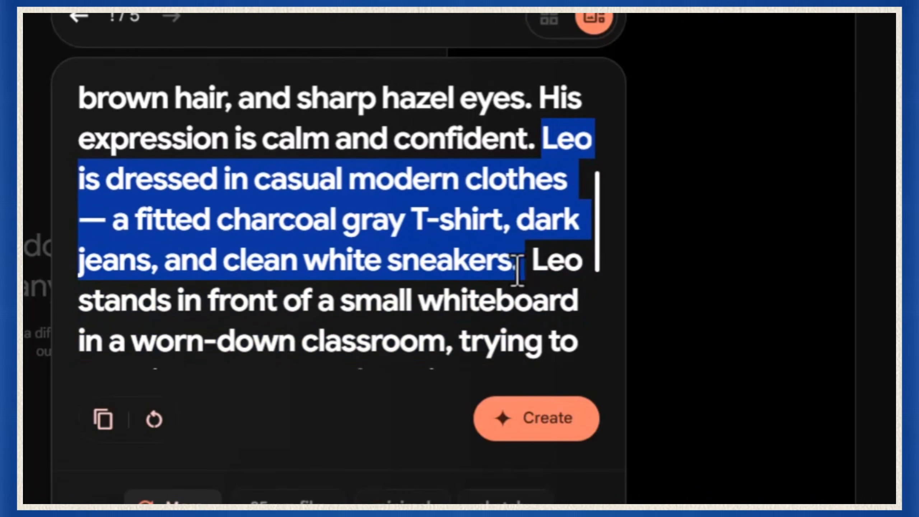
pyautogui.press('BackSpace')
pyautogui.click(563, 420)
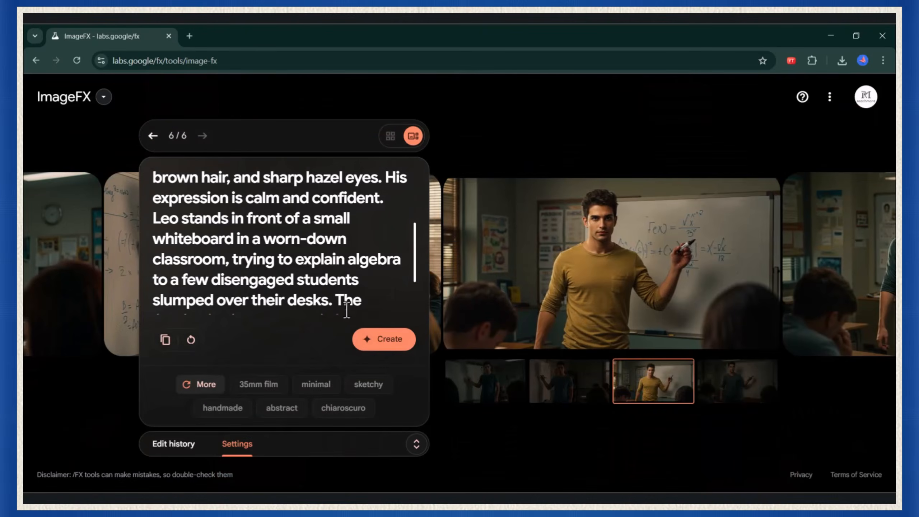
# - Compare the generated classroom images and download the first one, showing Leo in a blue T-shirt pointing at the whiteboard
pyautogui.click(868, 242)
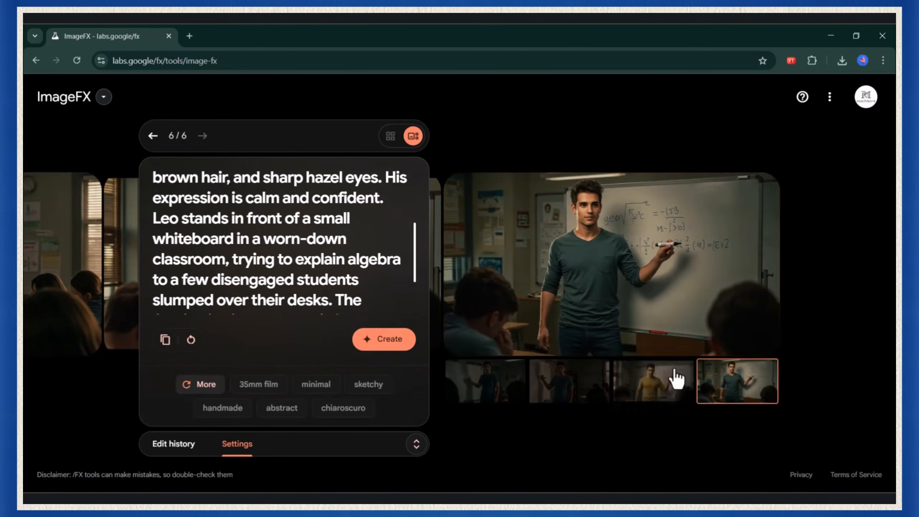
pyautogui.click(517, 398)
pyautogui.click(656, 380)
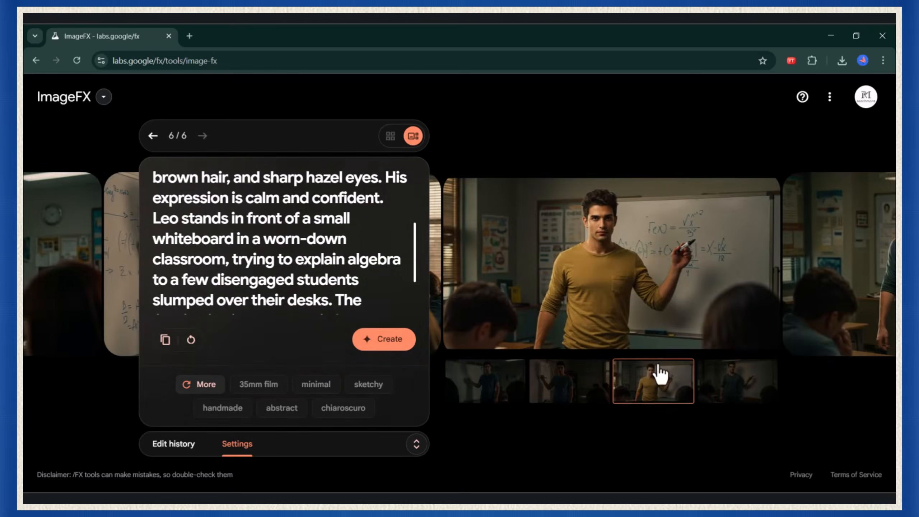
pyautogui.click(701, 380)
pyautogui.click(524, 396)
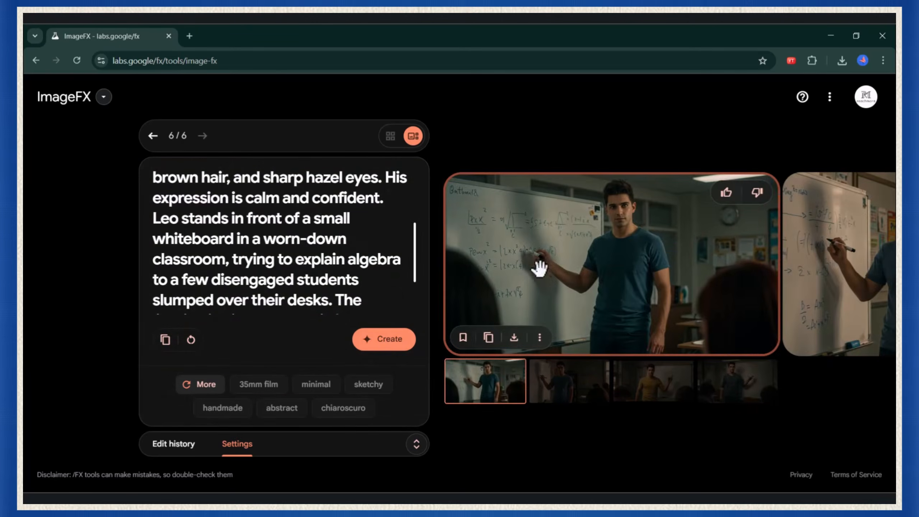
pyautogui.click(522, 342)
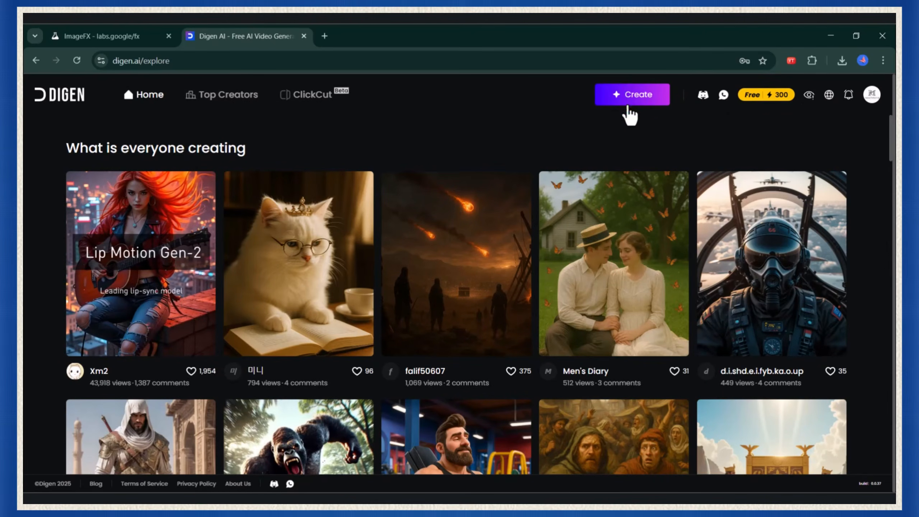
# - In Digen AI, start a new creation, upload the classroom image of Leo and enter the whiteboard scene description as the video prompt
pyautogui.click(632, 96)
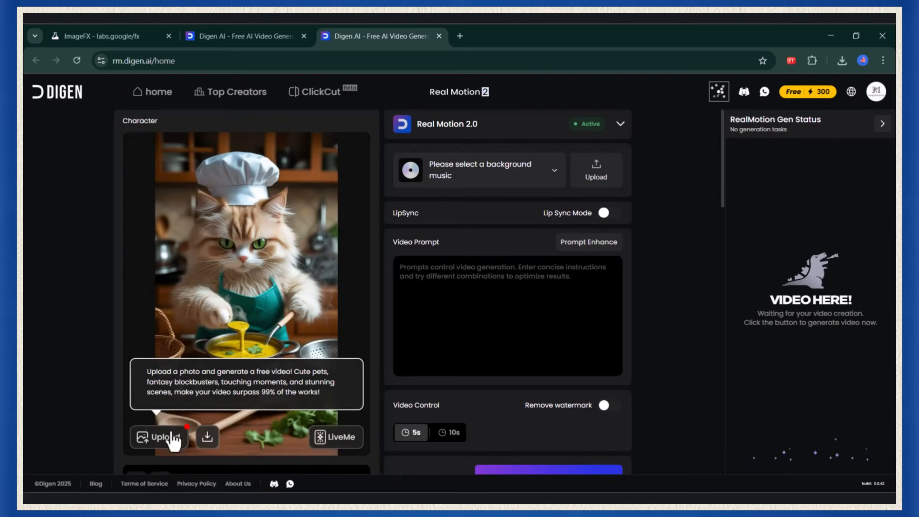
pyautogui.click(175, 437)
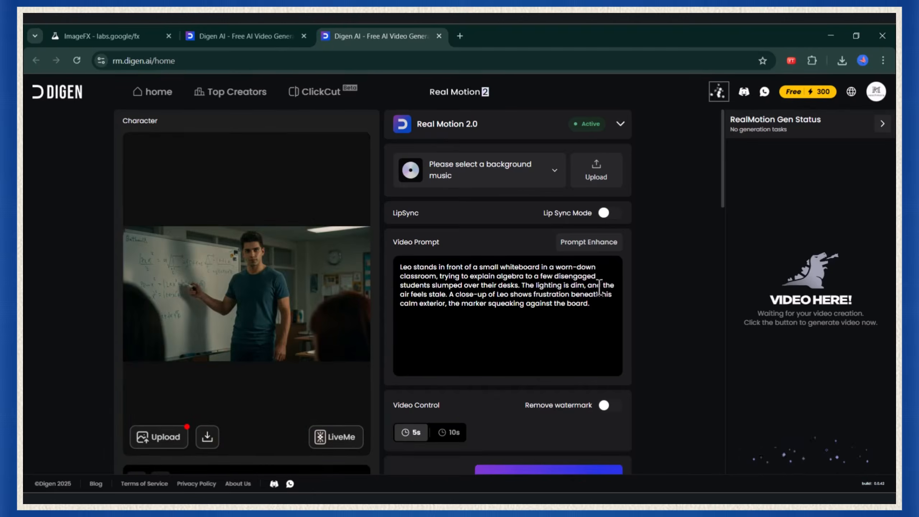
# - Set the video length to 10s and generate the video
pyautogui.moveTo(723, 156); pyautogui.dragTo(726, 230)
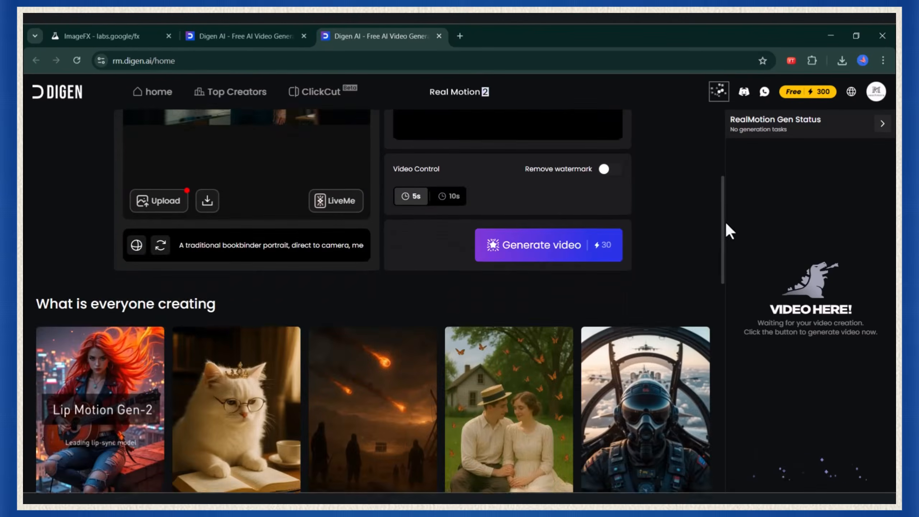
pyautogui.scroll(1, 546, 242)
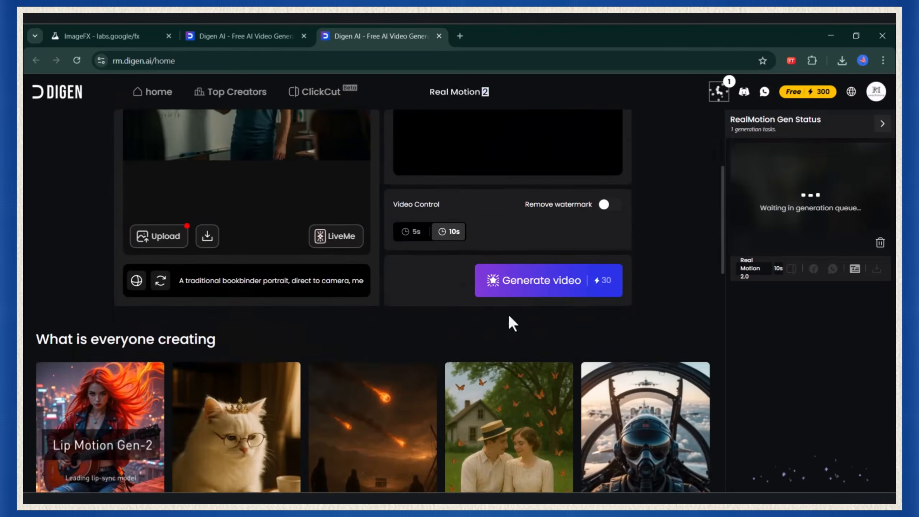
pyautogui.scroll(5, 510, 322)
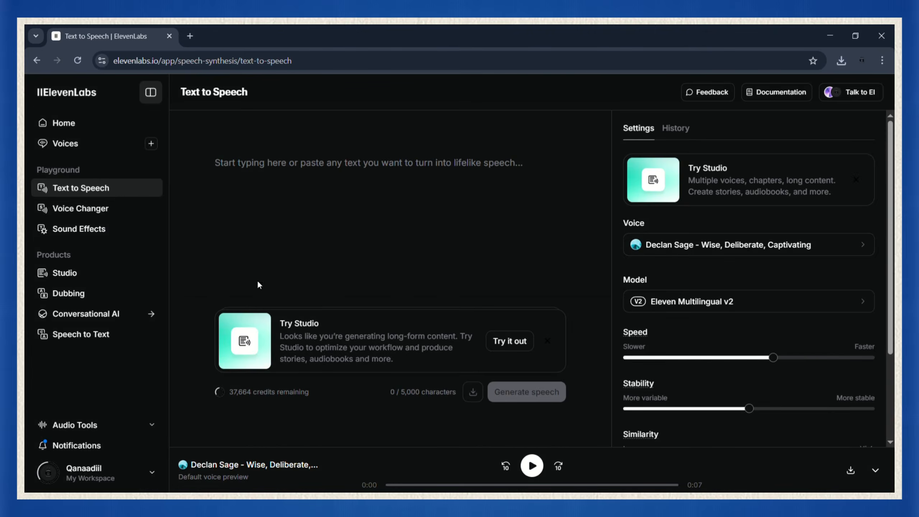
# - In ElevenLabs Text to Speech, paste the Leo story and choose a narration voice from the voice list
pyautogui.click(850, 245)
pyautogui.scroll(5, 790, 364)
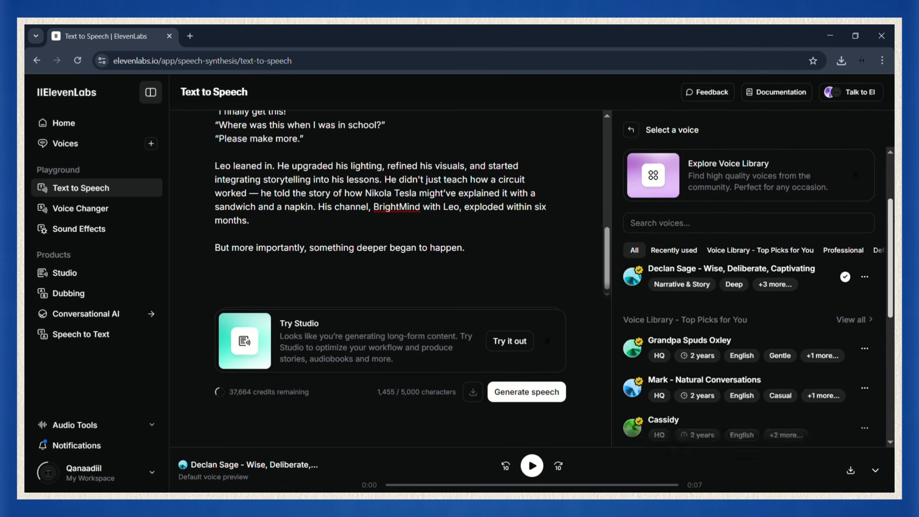
pyautogui.click(767, 295)
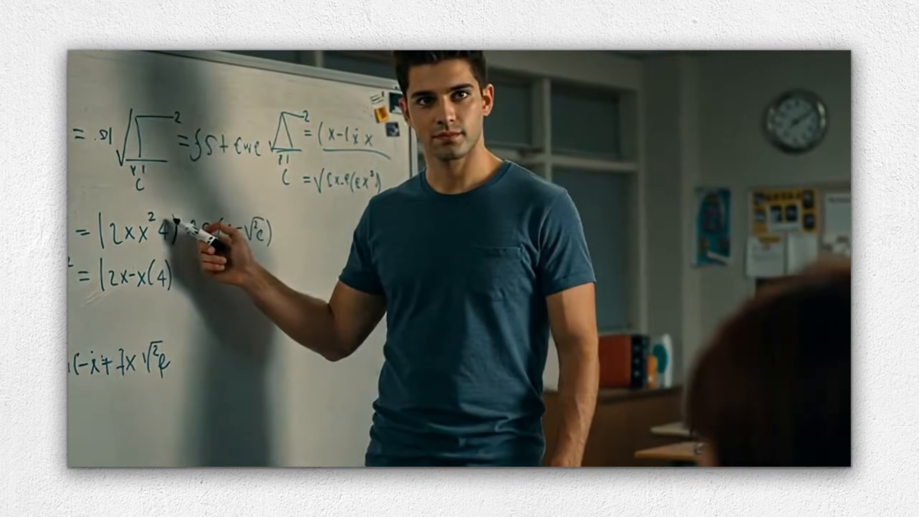